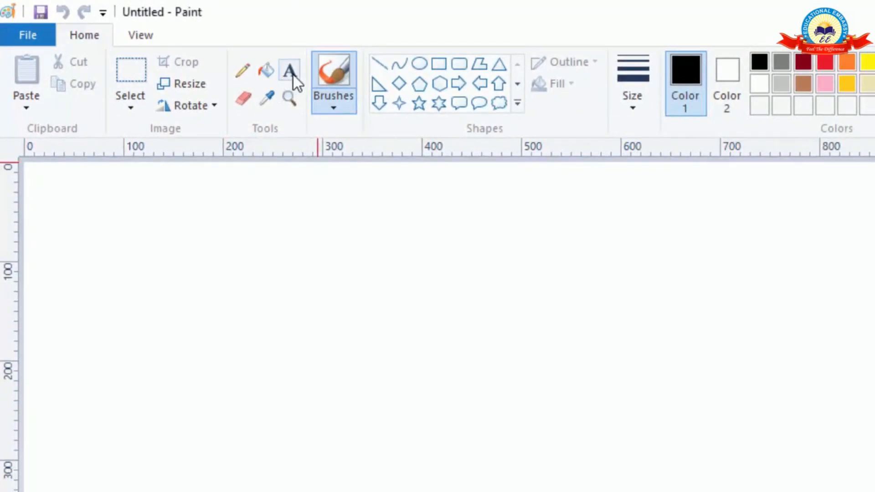
Step: Add the Text tool to the Quick Access Toolbar and look over the View and File commands
right_click(293, 74)
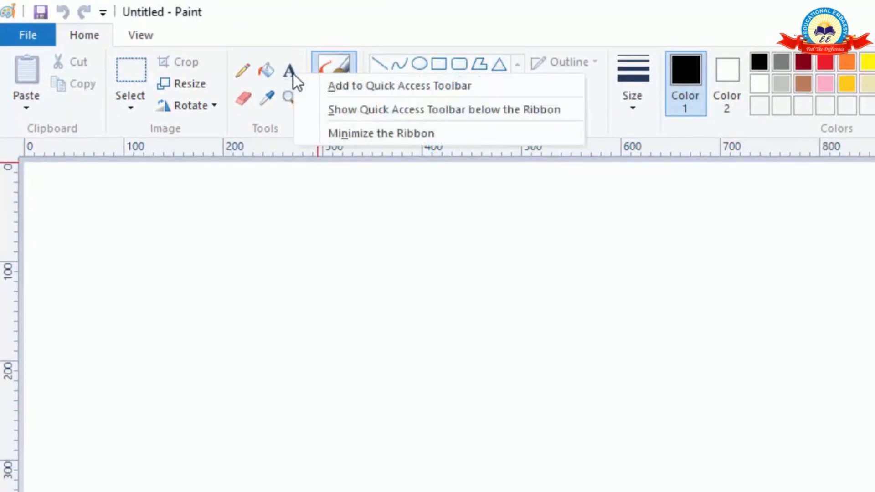
left_click(349, 87)
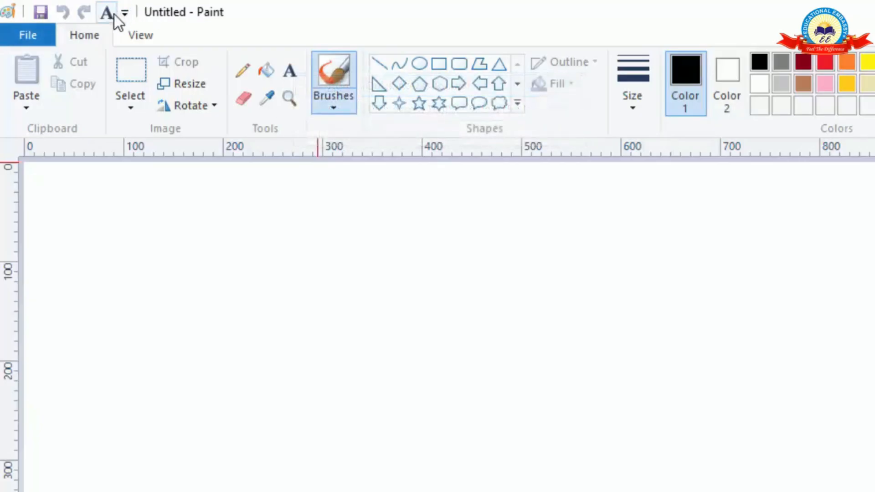
left_click(136, 36)
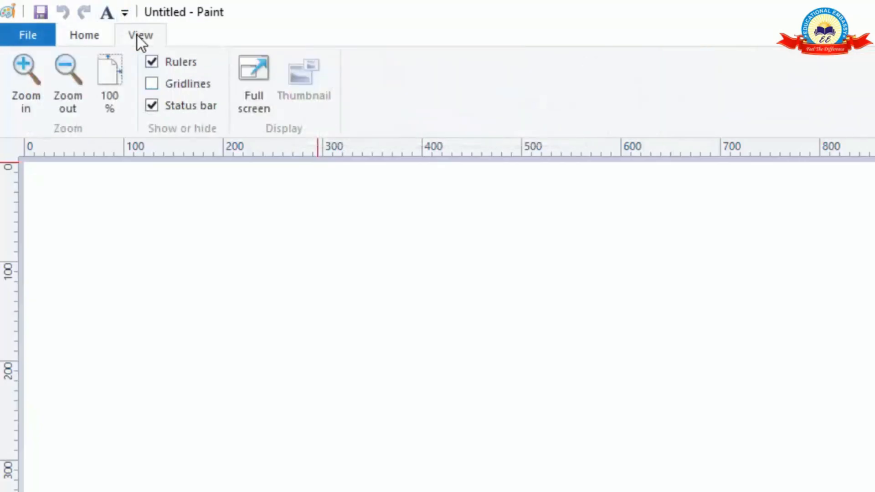
left_click(29, 38)
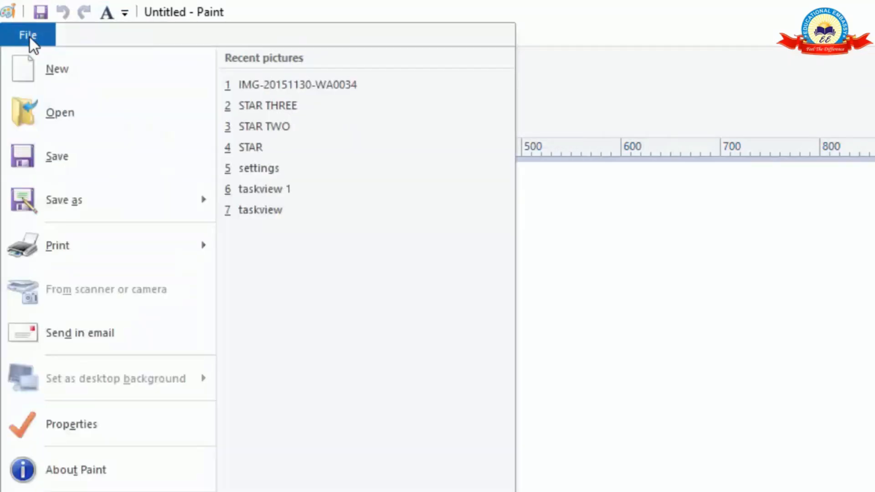
Step: Write the text INDIA in black 28-point Britannic Bold near the middle of the blank canvas
left_click(109, 13)
left_click(308, 327)
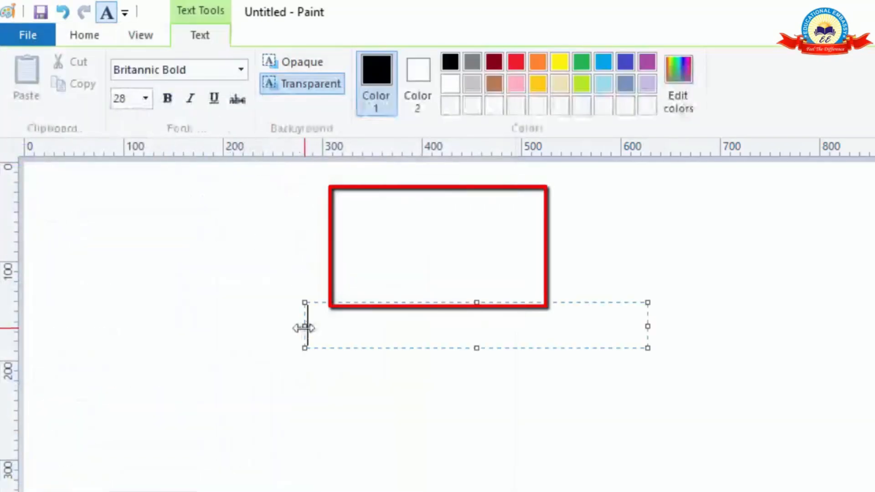
type("IN")
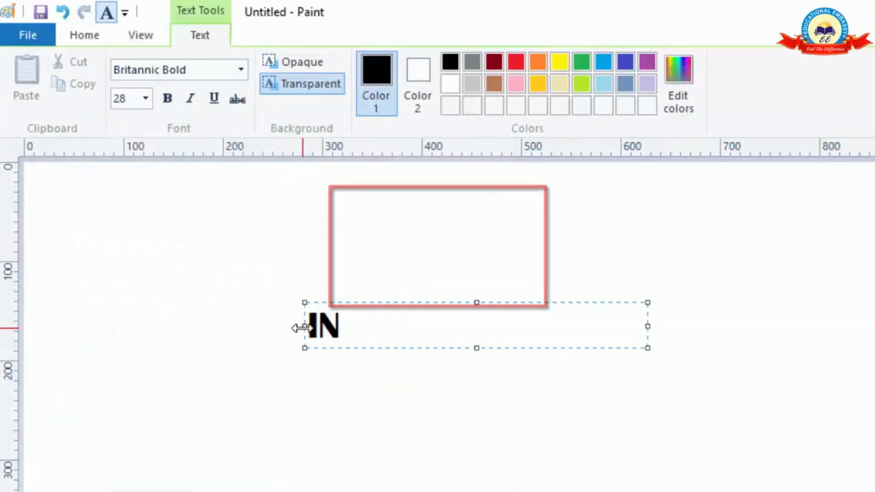
type("DIA")
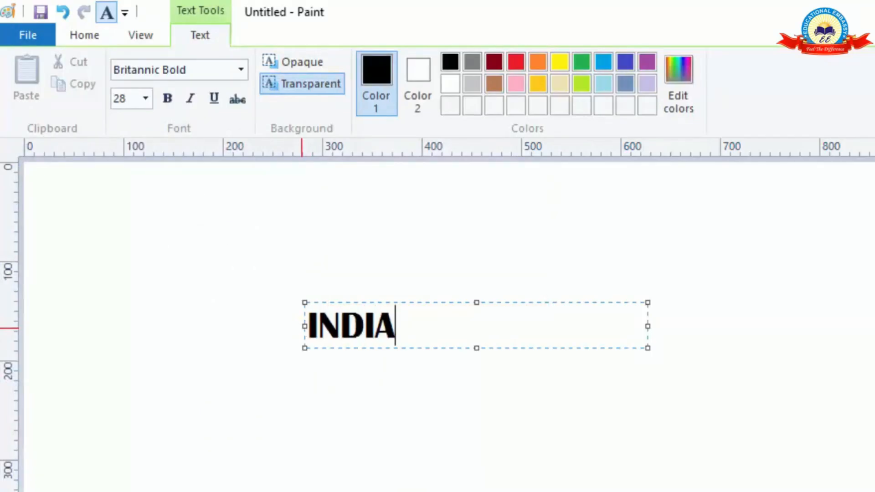
key("Return")
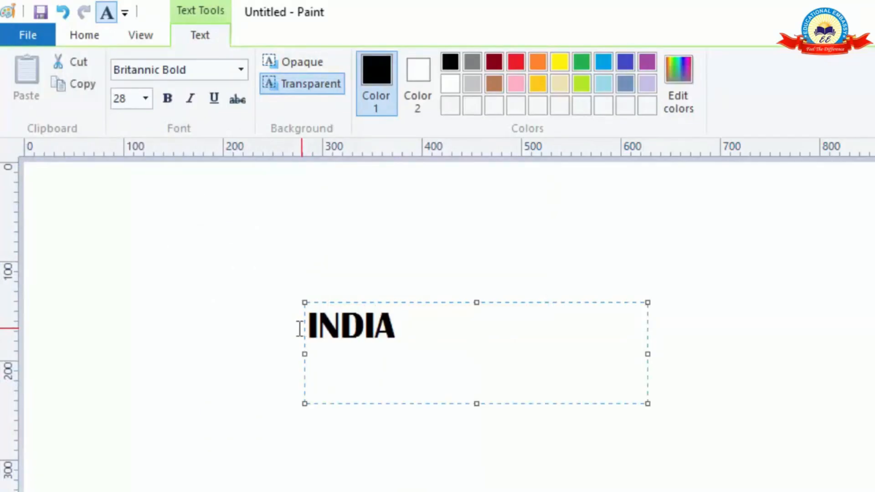
left_click(275, 246)
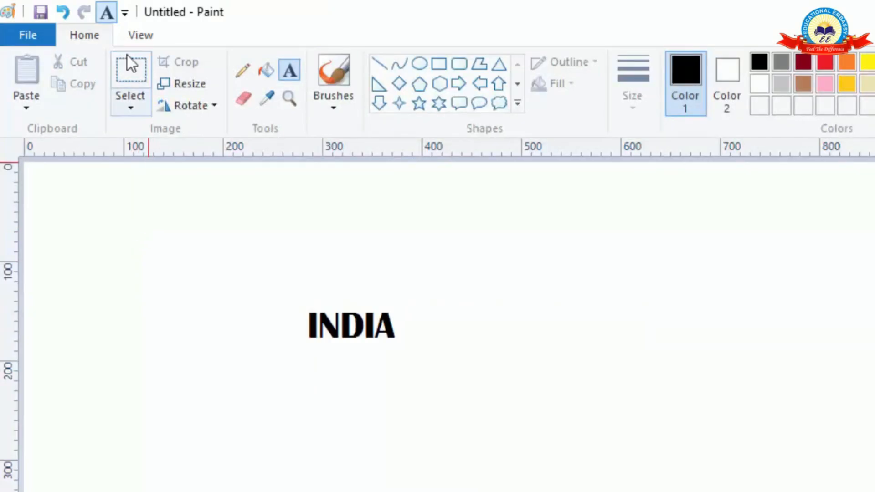
Step: Remove the Text tool from the Quick Access Toolbar
right_click(109, 16)
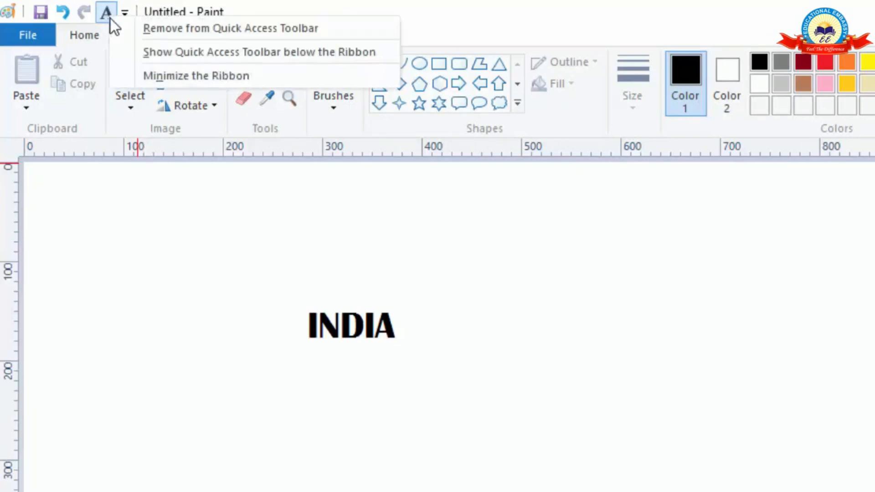
left_click(276, 26)
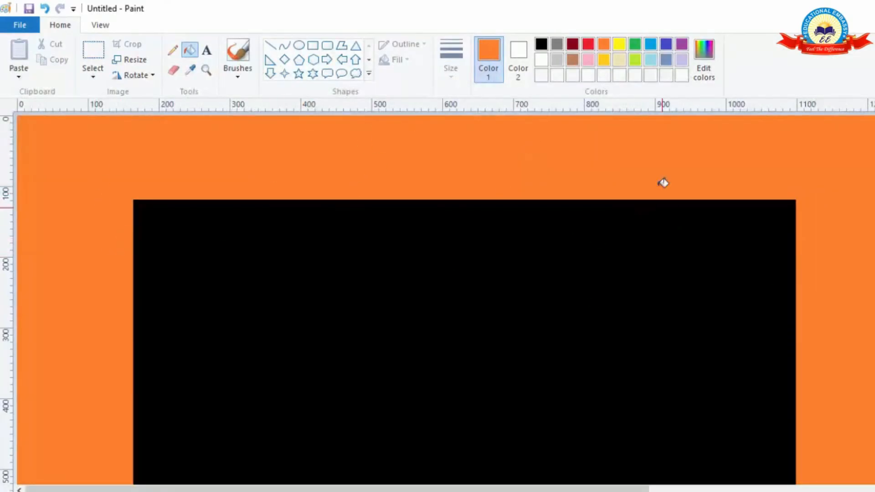
Step: Select the entire orange canvas with its black rectangle and delete everything on it
scroll(417, 299, "down", 1)
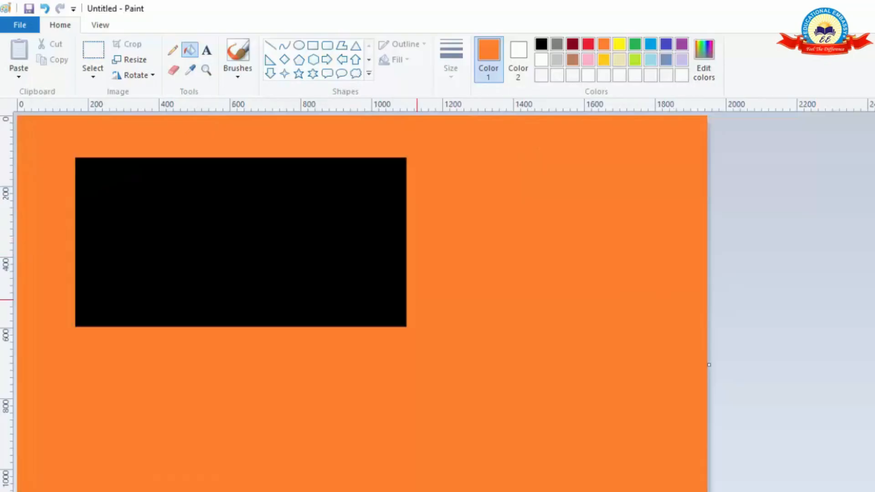
scroll(417, 299, "down", 1)
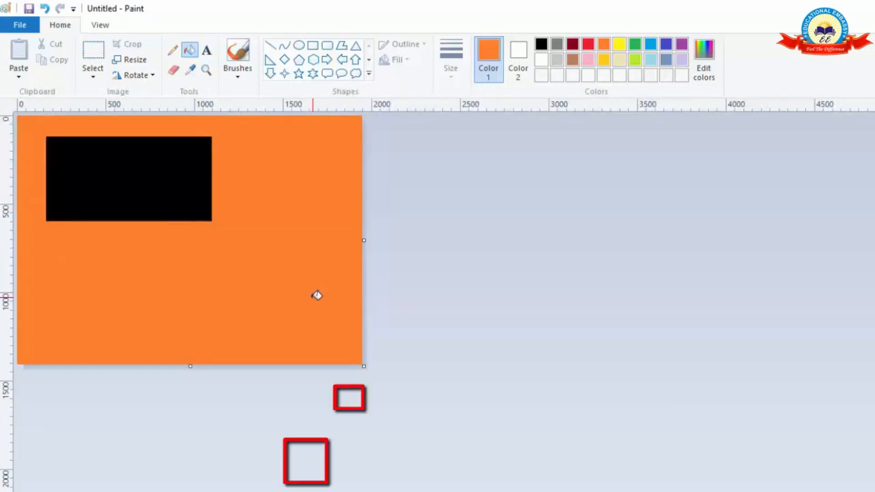
key("ctrl+a")
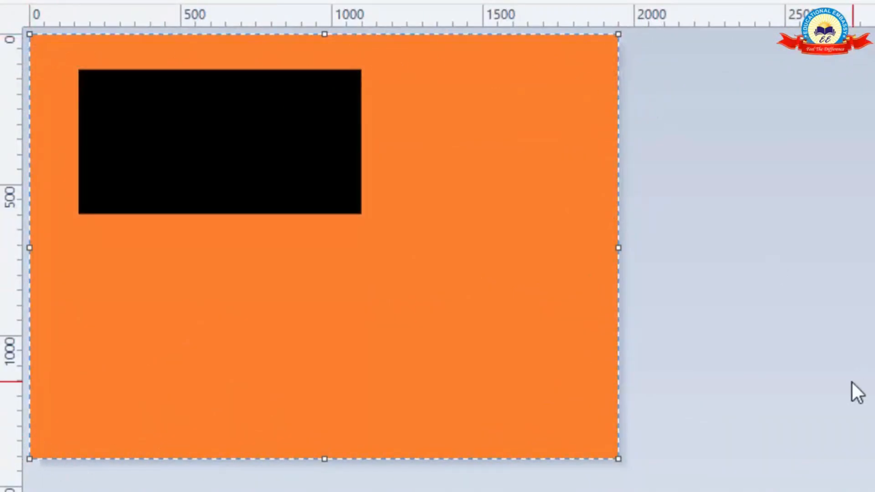
key("Delete")
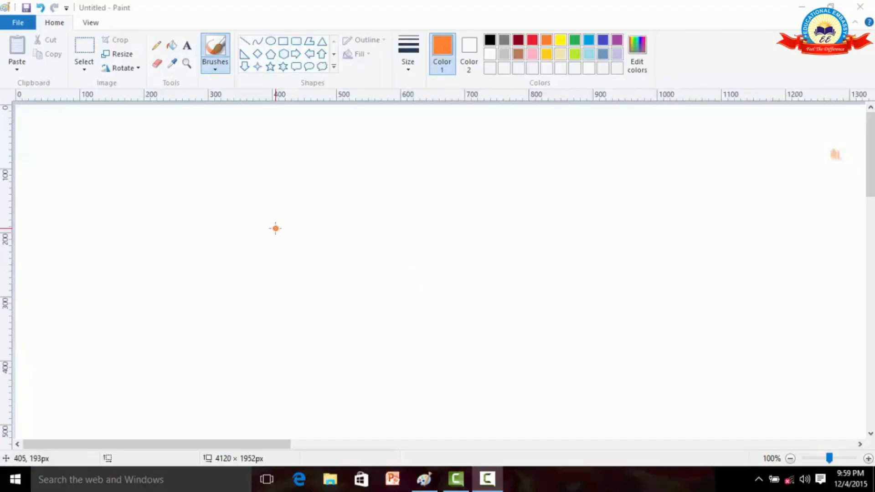
Step: Paint two wavy orange brush strokes, a thin one and a much thicker one below it
mouse_move(102, 186)
left_mouse_down()
mouse_move(141, 186)
mouse_move(310, 222)
mouse_move(370, 207)
left_mouse_up()
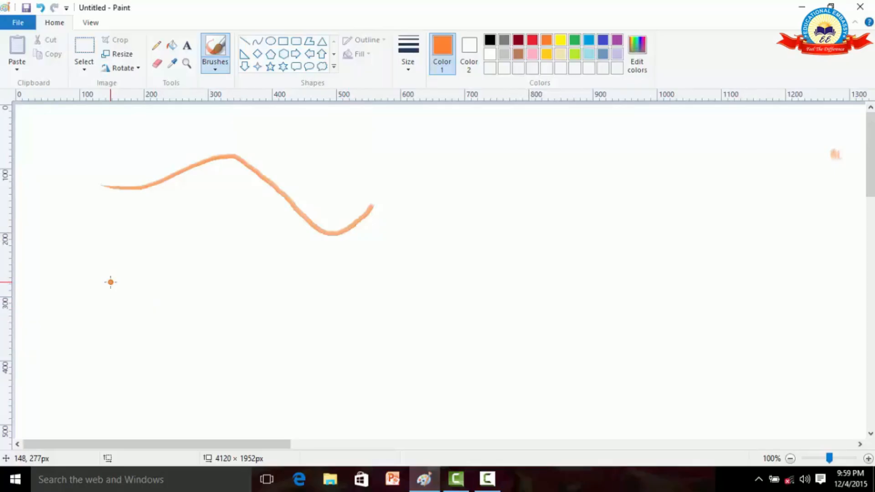
left_click_drag(110, 282, 111, 282)
mouse_move(87, 312)
left_mouse_down()
mouse_move(167, 284)
mouse_move(276, 367)
mouse_move(385, 346)
left_mouse_up()
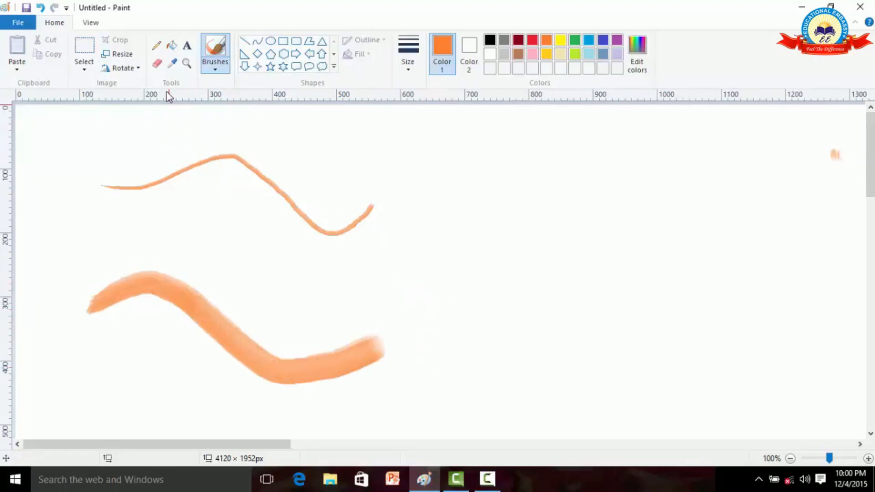
Step: Erase the left part of the thin orange stroke up to its crest
left_click(157, 64)
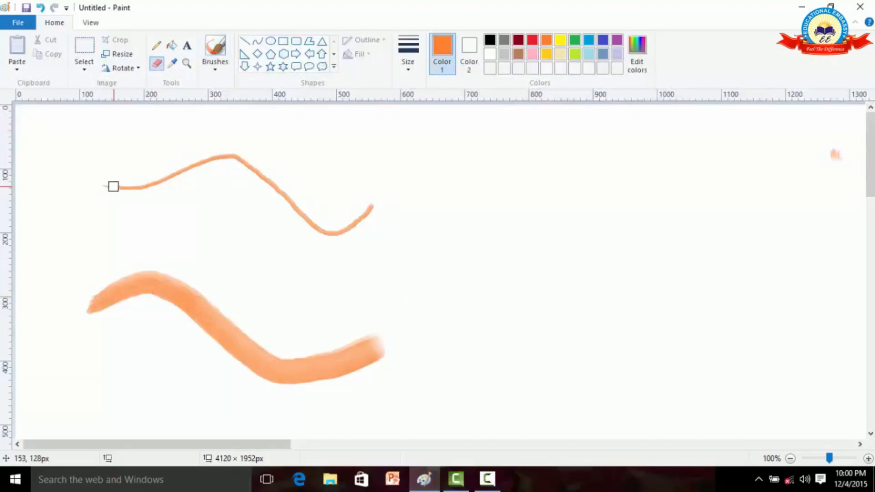
left_click_drag(105, 185, 219, 157)
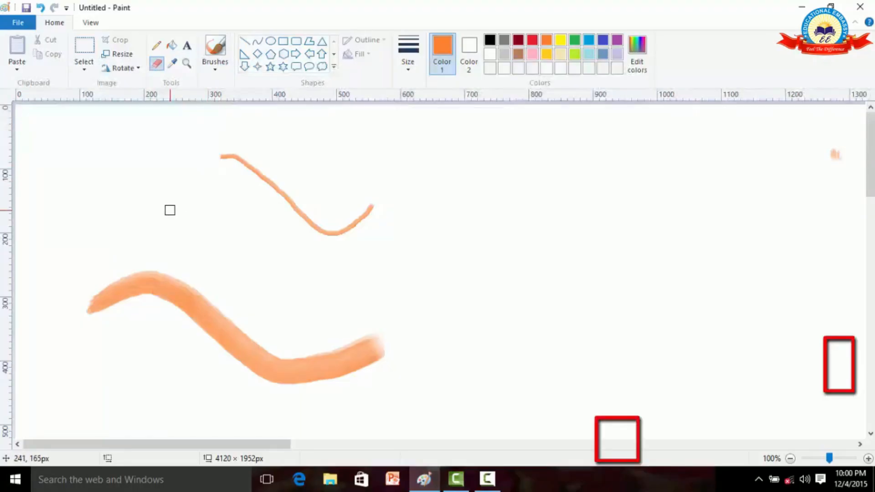
Step: Enlarge the eraser considerably and wipe away the left half of the thick orange stroke
key("ctrl+plus")
key("ctrl+plus")
key("ctrl+plus")
key("ctrl+plus")
key("ctrl+plus")
key("ctrl+plus")
key("ctrl+plus")
key("ctrl+plus")
key("ctrl+plus")
key("ctrl+plus")
key("ctrl+plus")
key("ctrl+plus")
key("ctrl+plus")
key("ctrl+plus")
key("ctrl+plus")
key("ctrl+plus")
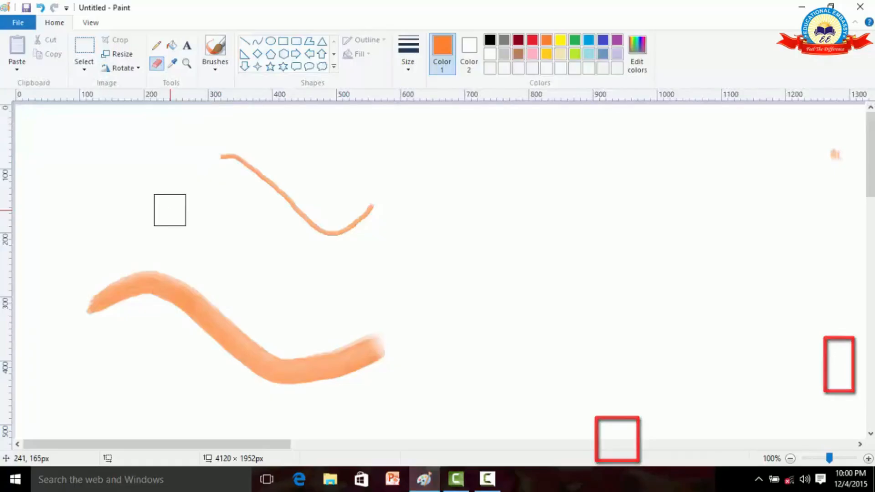
mouse_move(94, 274)
left_mouse_down()
mouse_move(94, 295)
mouse_move(178, 358)
mouse_move(221, 311)
left_mouse_up()
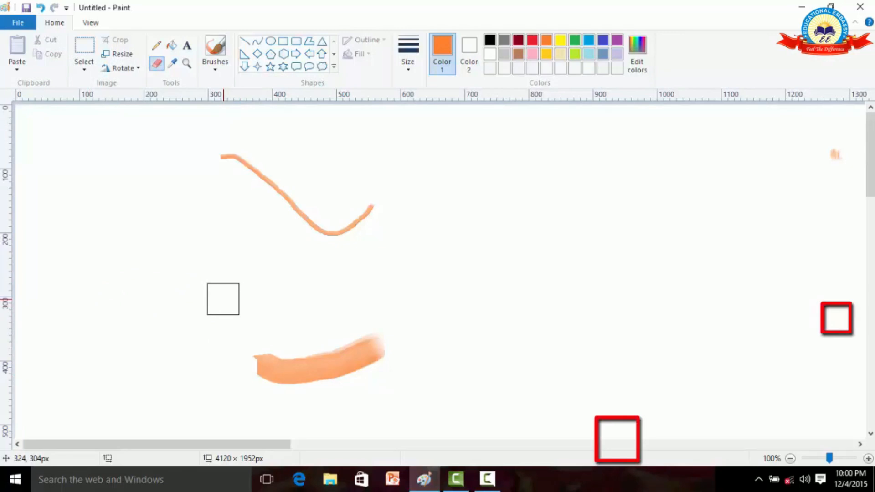
Step: Shrink the eraser and rub out a small area at the left end of the remaining thick stroke
key("ctrl+minus")
key("ctrl+minus")
key("ctrl+minus")
key("ctrl+minus")
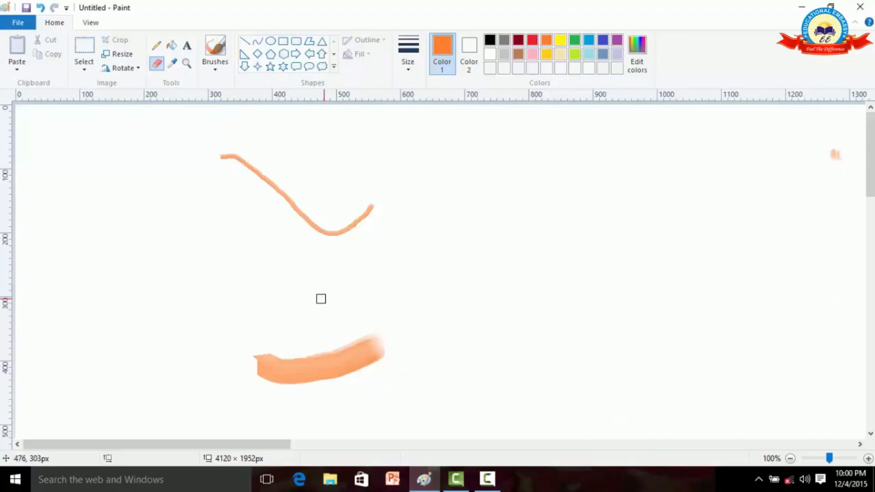
mouse_move(263, 371)
left_mouse_down()
mouse_move(387, 349)
mouse_move(255, 369)
mouse_move(350, 347)
mouse_move(225, 356)
mouse_move(392, 339)
mouse_move(260, 375)
mouse_move(403, 355)
mouse_move(293, 377)
mouse_move(379, 373)
mouse_move(283, 382)
left_mouse_up()
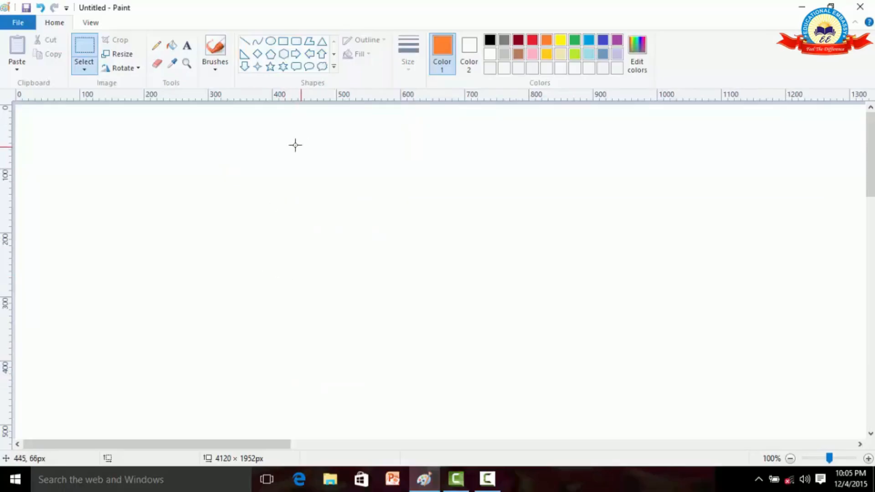
Step: Draw an orange six-point star about 44 × 46 px near the canvas's upper-left corner
left_click(286, 67)
left_click_drag(87, 146, 116, 174)
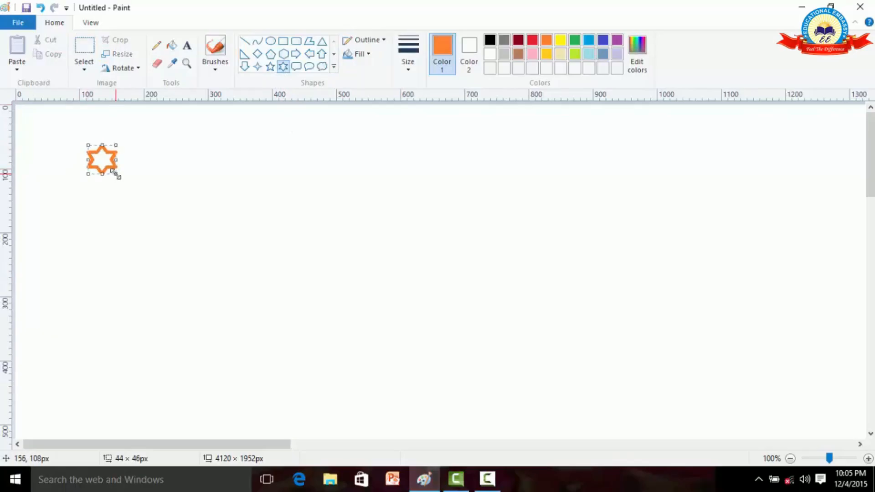
Step: Enclose the six-point star in a rectangular selection of about 78 × 67 px and shift it down and to the right
left_click(81, 52)
left_click_drag(79, 140, 129, 182)
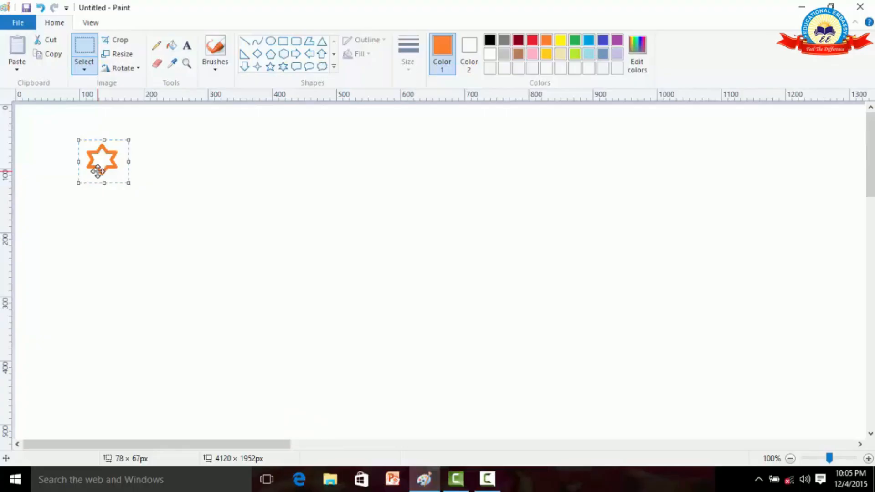
mouse_move(96, 168)
left_mouse_down()
mouse_move(113, 183)
mouse_move(180, 190)
mouse_move(236, 336)
mouse_move(817, 367)
mouse_move(27, 283)
mouse_move(781, 147)
mouse_move(296, 319)
mouse_move(111, 301)
mouse_move(539, 240)
mouse_move(72, 403)
mouse_move(524, 256)
mouse_move(309, 254)
left_mouse_up()
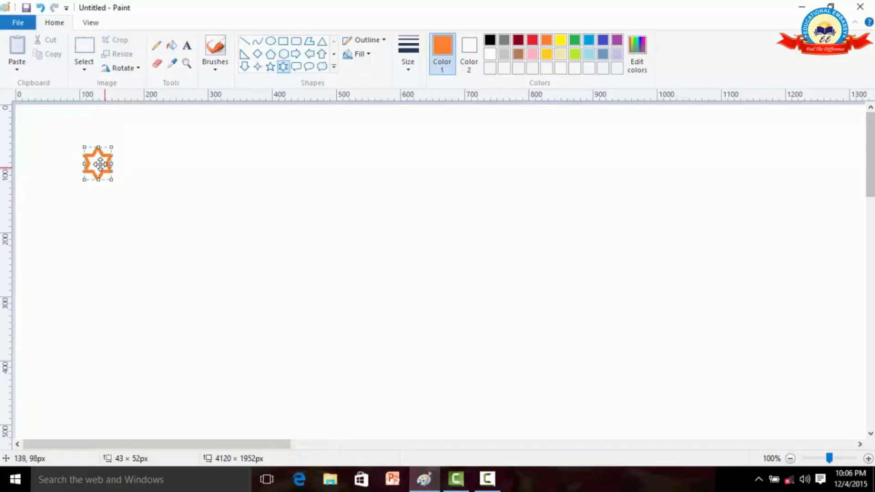
Step: Widen the new six-point star to about 59 × 52 px and shift it toward the canvas's lower right with a rectangular selection
left_click_drag(101, 167, 188, 210)
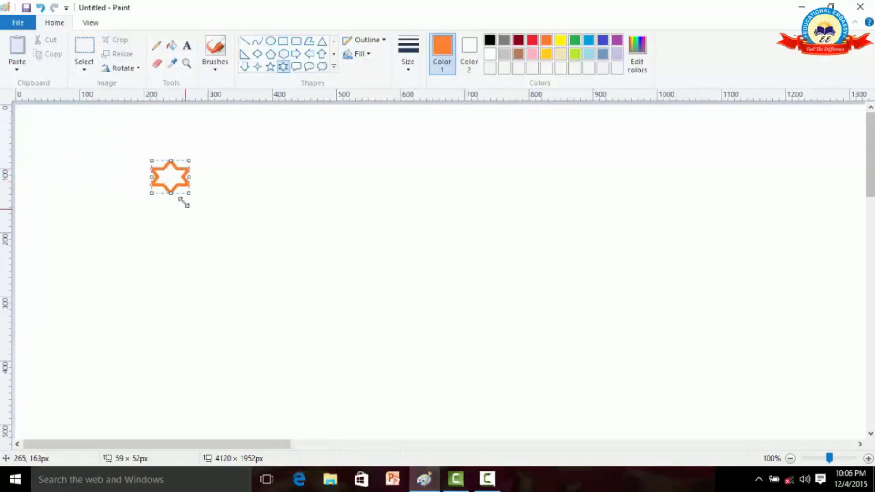
left_click(87, 48)
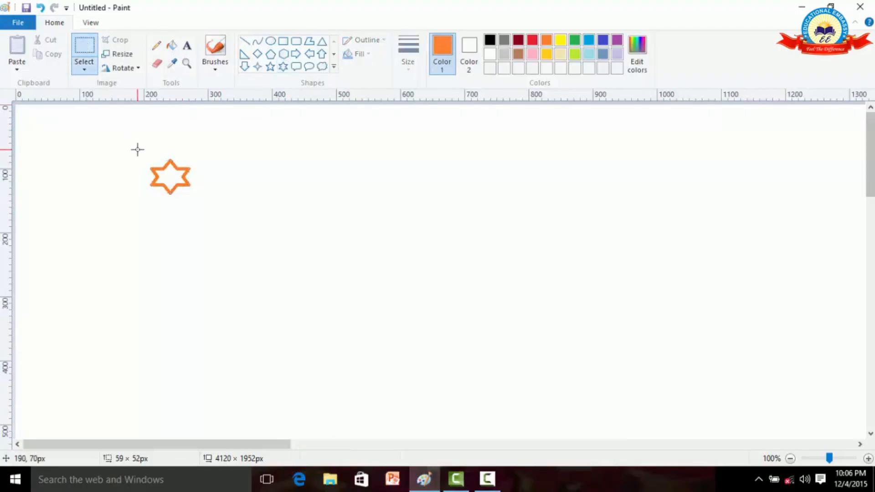
left_click_drag(142, 148, 200, 208)
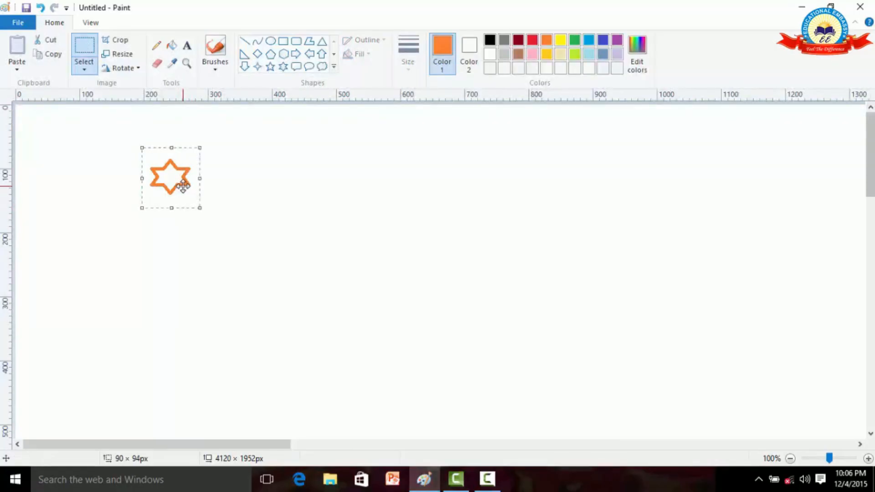
left_click_drag(182, 184, 576, 348)
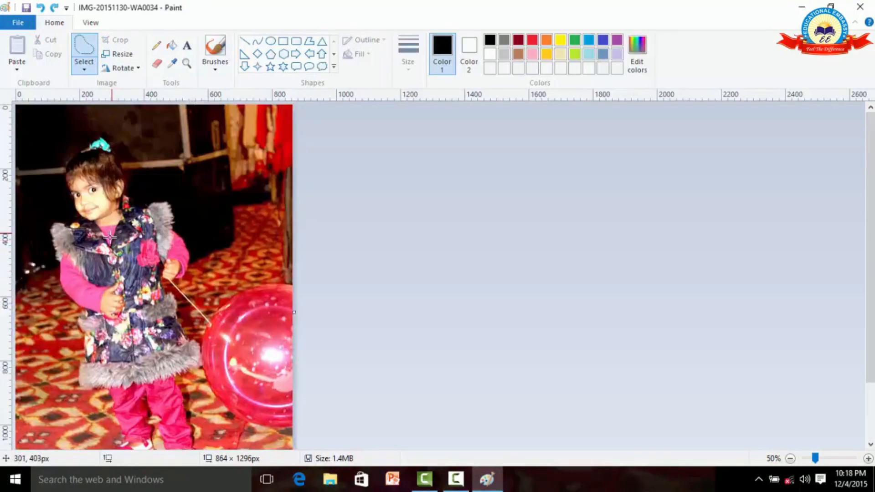
Step: Examine the photo of the child at 200% zoom, from the face down to the jacket's hem
left_click_drag(816, 459, 828, 462)
left_click(869, 459)
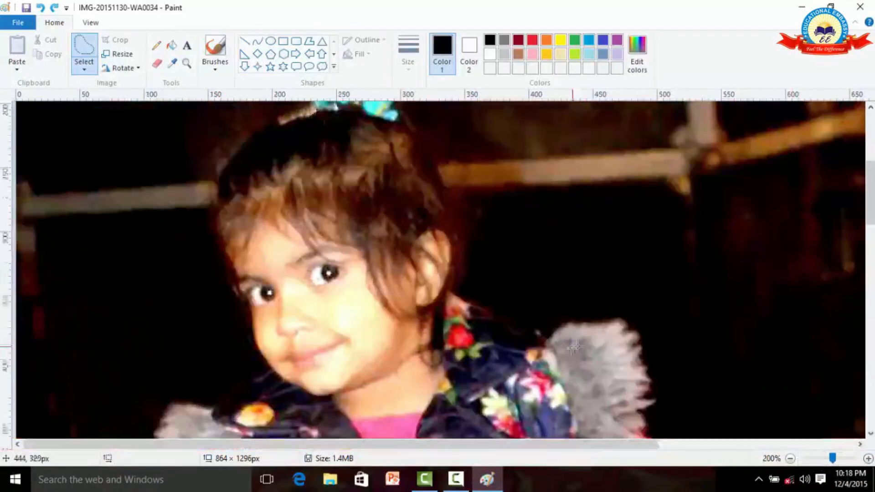
scroll(568, 347, "down", 5)
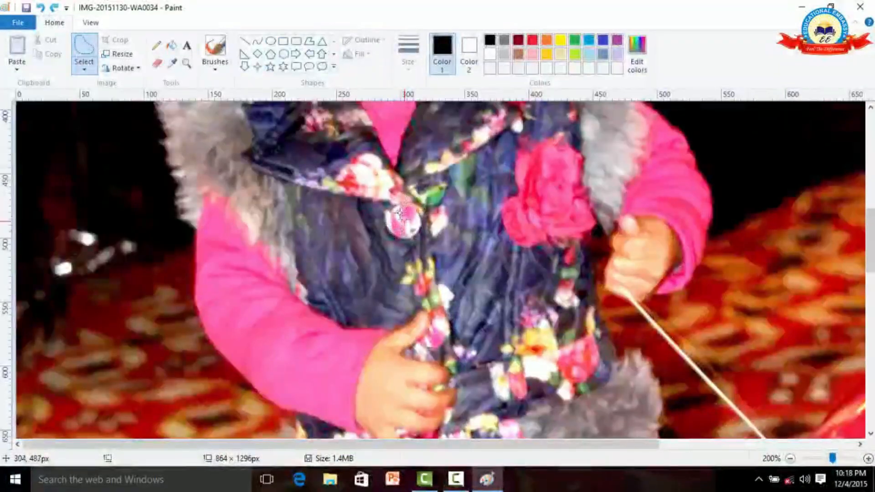
scroll(437, 289, "down", 3)
scroll(429, 310, "up", 5)
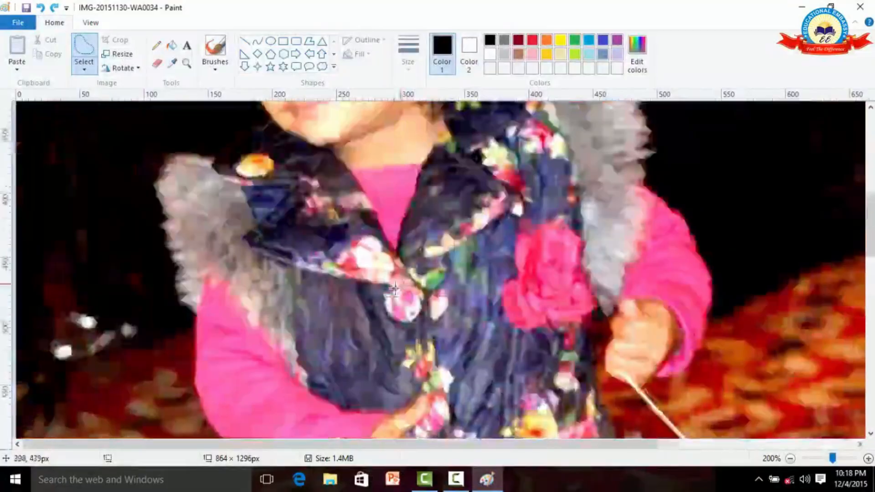
scroll(422, 328, "down", 3)
scroll(422, 328, "down", 3)
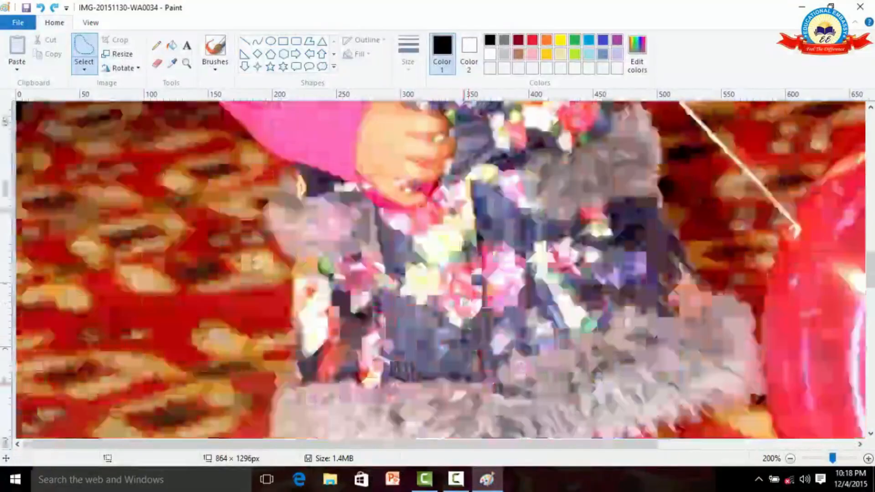
scroll(421, 328, "up", 3)
scroll(421, 327, "up", 3)
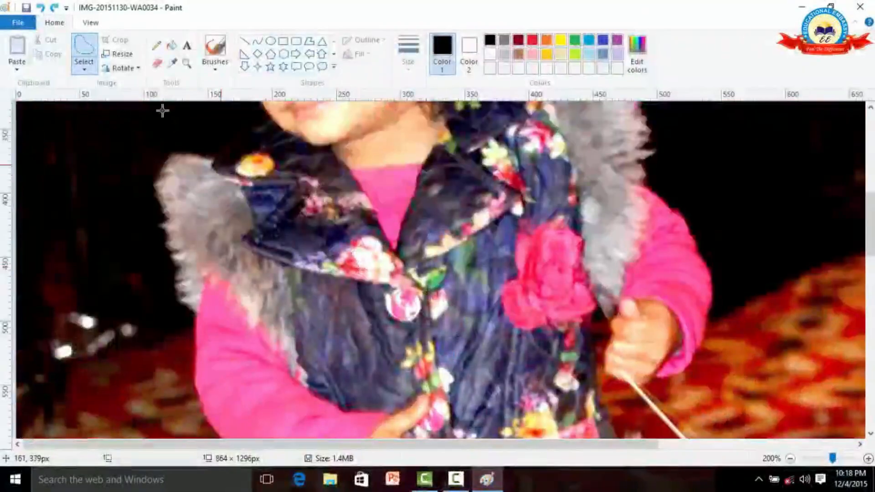
Step: Enclose the pink floral button below the collar in a free-form selection and place a copy beneath it on the jacket front
left_click(84, 70)
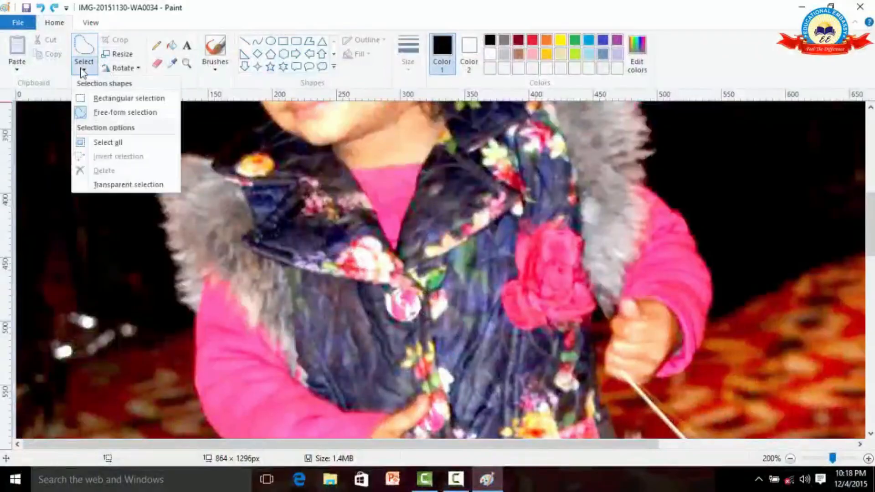
left_click(91, 113)
mouse_move(393, 293)
left_mouse_down()
mouse_move(385, 310)
mouse_move(393, 323)
mouse_move(416, 322)
mouse_move(423, 301)
mouse_move(391, 298)
left_mouse_up()
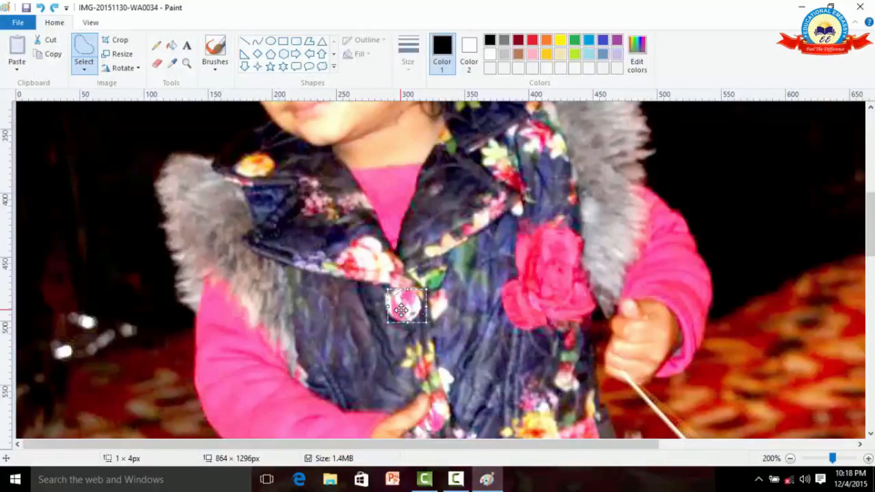
left_click_drag(401, 310, 417, 362)
Step: Place two more copies of the pink floral button lower down the jacket front, one below the hand and one just above the fur hem
scroll(419, 362, "down", 4)
scroll(420, 360, "up", 2)
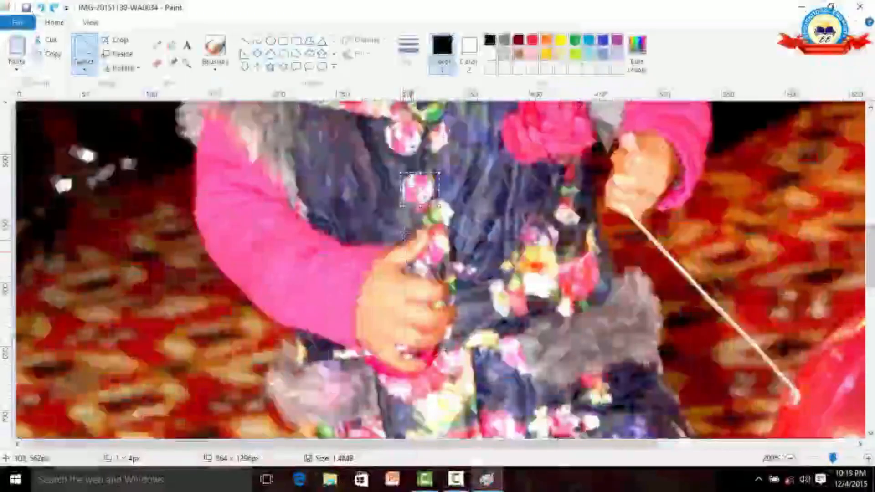
left_click_drag(421, 197, 461, 393)
scroll(463, 391, "down", 2)
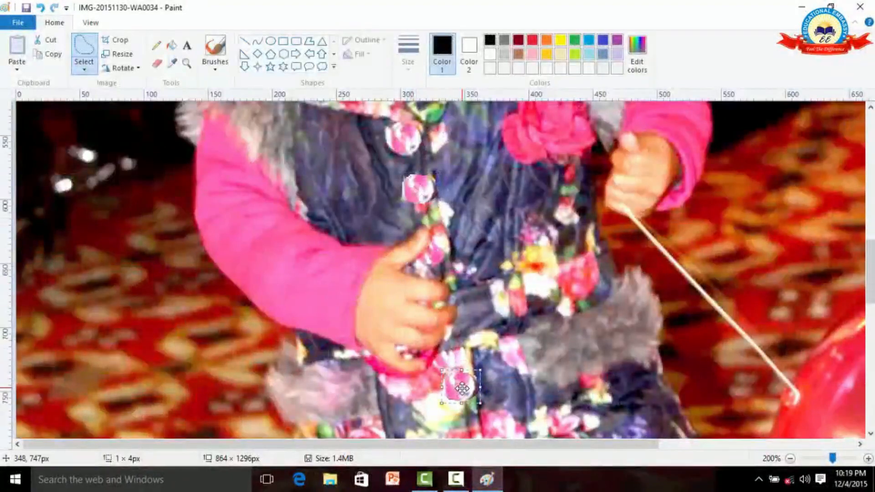
left_click_drag(462, 225, 483, 342)
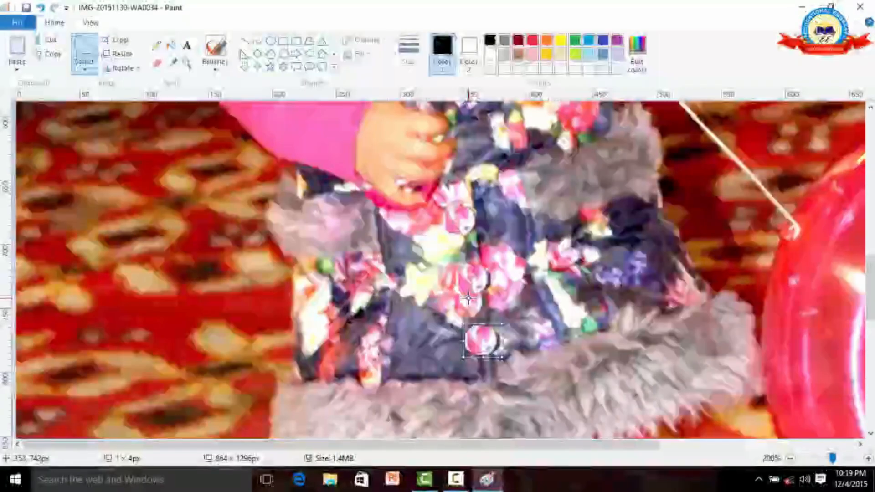
scroll(468, 298, "up", 5)
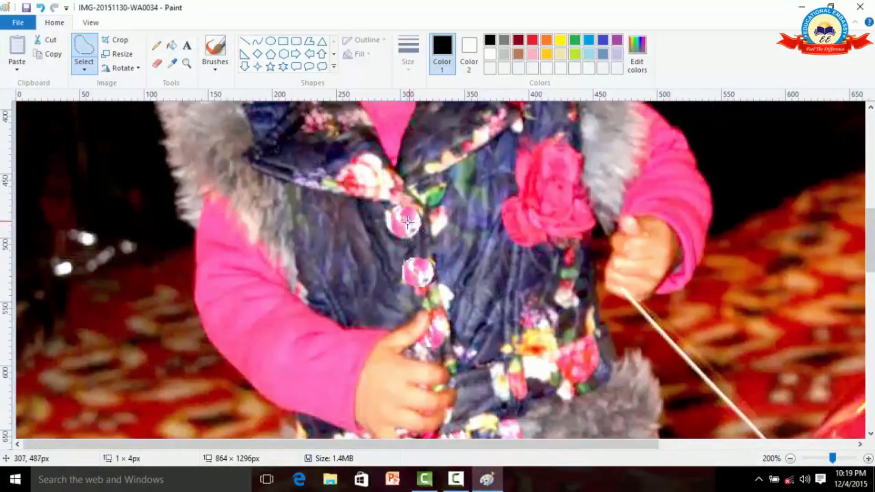
left_click(818, 460)
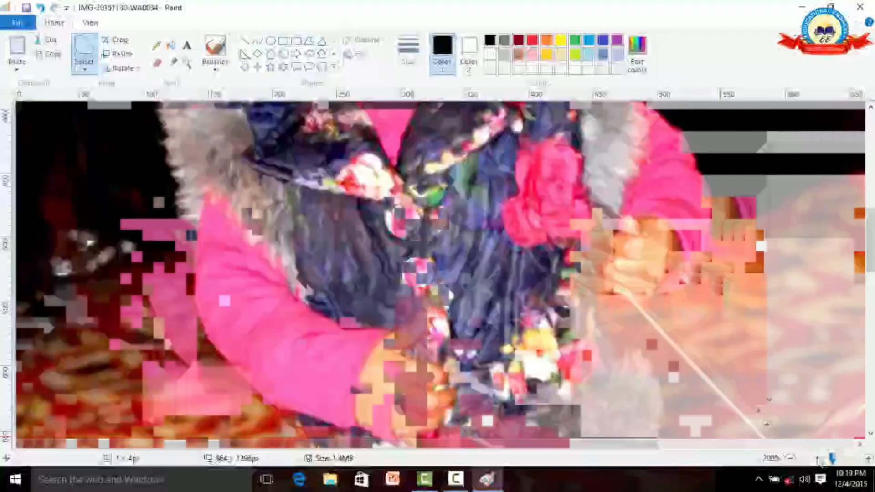
left_click(816, 460)
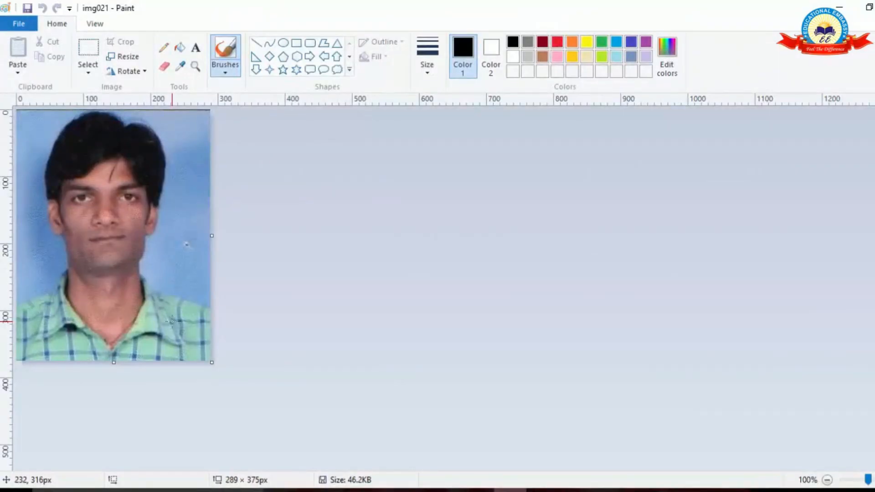
Step: Resize the img021 portrait by pixels to a horizontal size of 200 with the aspect ratio maintained, and save the image
left_click(122, 60)
left_click_drag(112, 66, 426, 102)
left_click(465, 138)
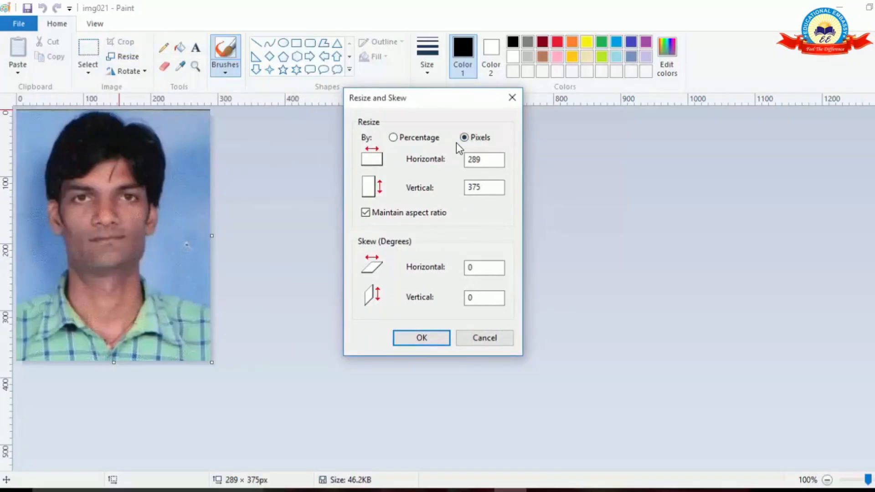
left_click(496, 160)
double_click(475, 159)
type("200")
left_click(411, 340)
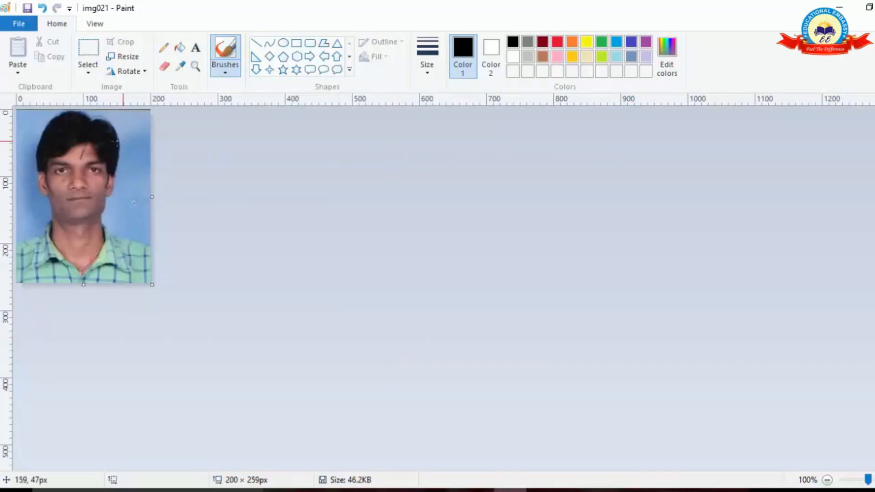
left_click(27, 8)
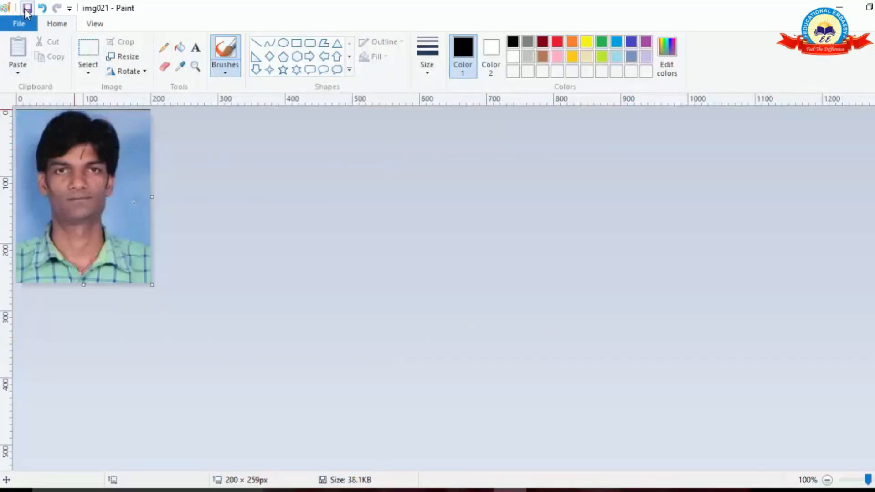